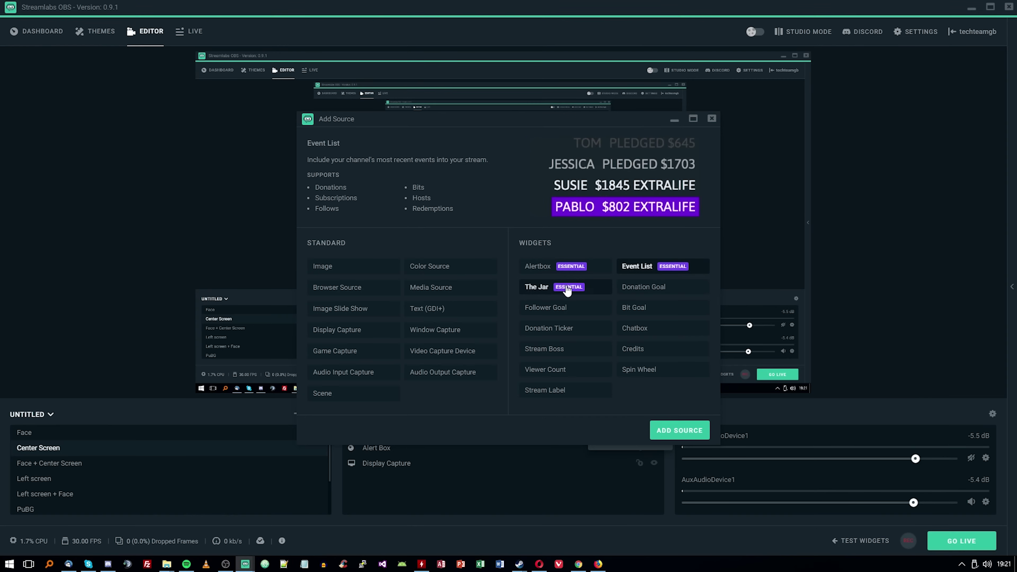
Preview The Jar, Donation Goal and Bit Goal widget descriptions in the Add Source dialog.
{"action": "left_click", "coordinate": [567, 289]}
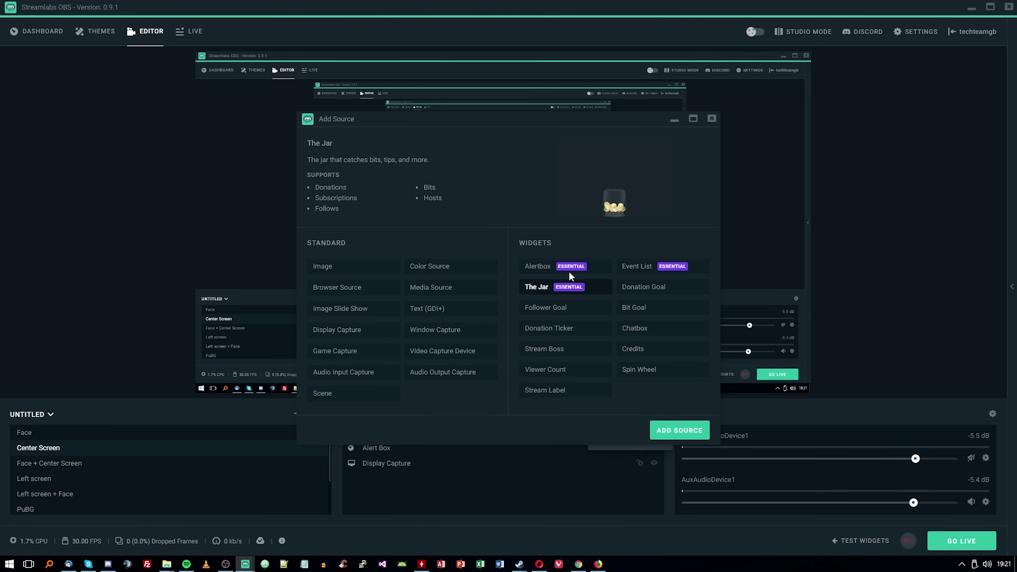
{"action": "left_click", "coordinate": [639, 292]}
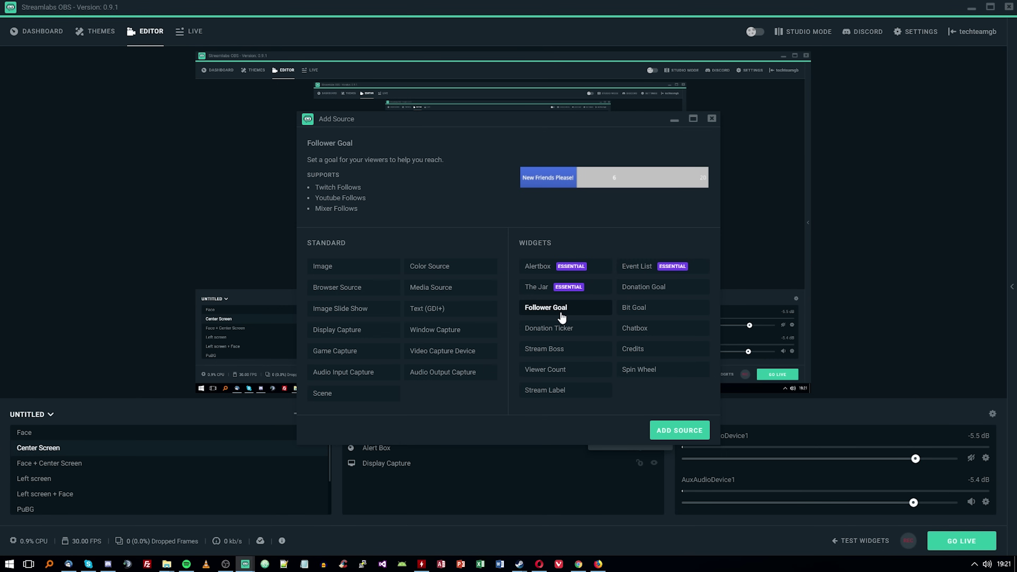
{"action": "left_click", "coordinate": [646, 313]}
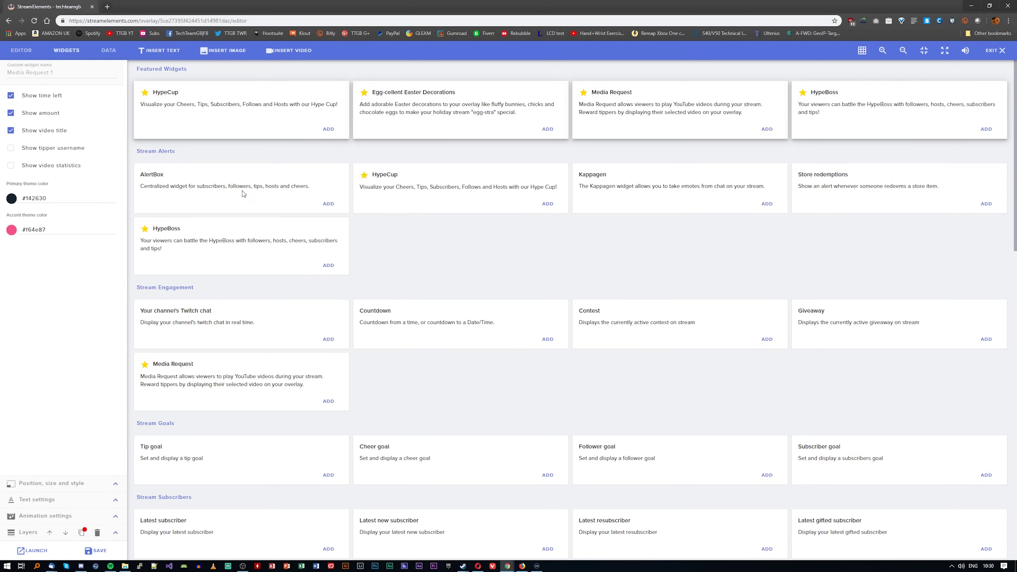
{"action": "left_click", "coordinate": [243, 193]}
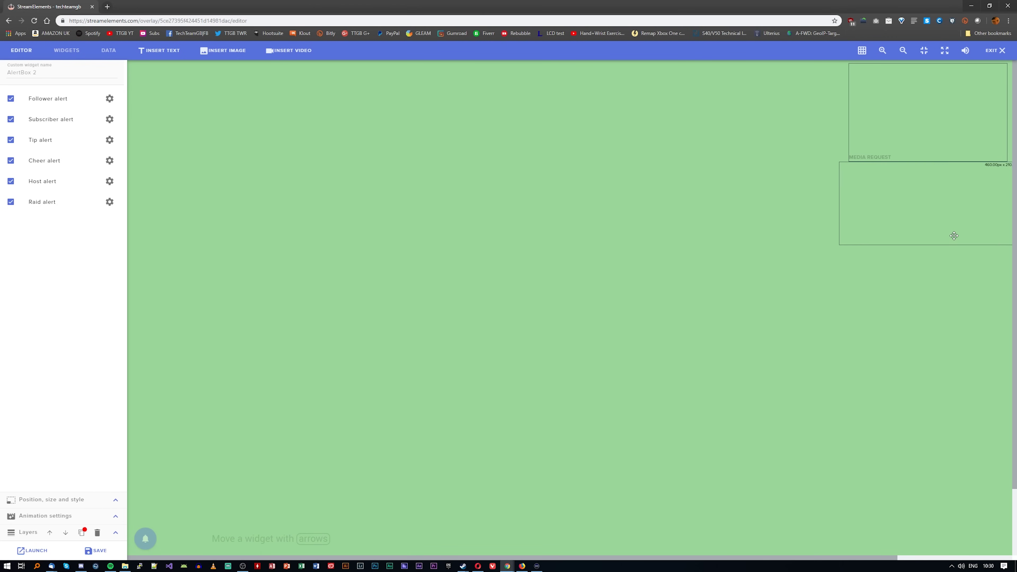
Open the Follower alert's advanced settings and expand Variations and other settings sections.
{"action": "left_click", "coordinate": [110, 99]}
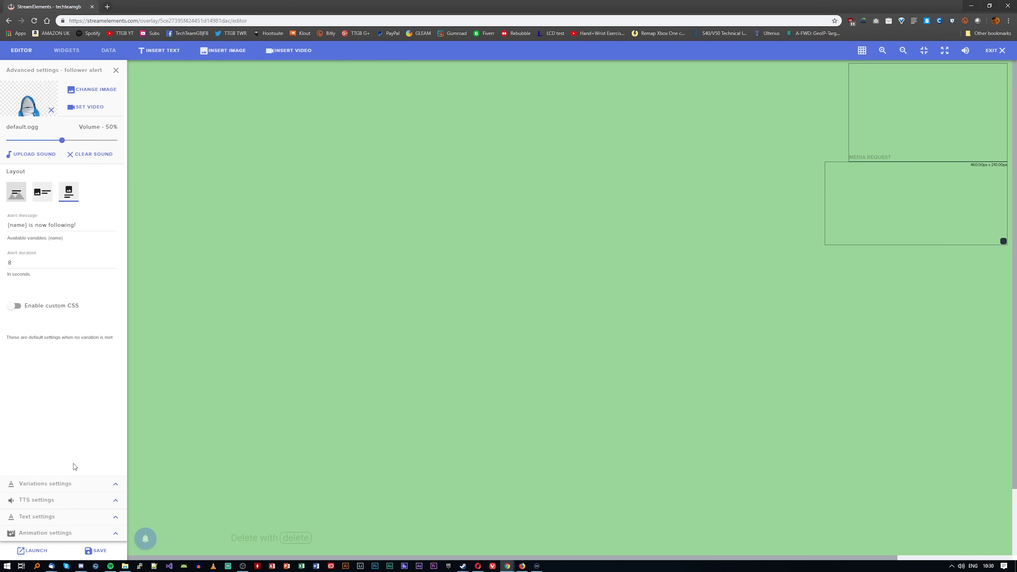
{"action": "left_click", "coordinate": [117, 487]}
{"action": "left_click", "coordinate": [116, 68]}
{"action": "left_click", "coordinate": [115, 508]}
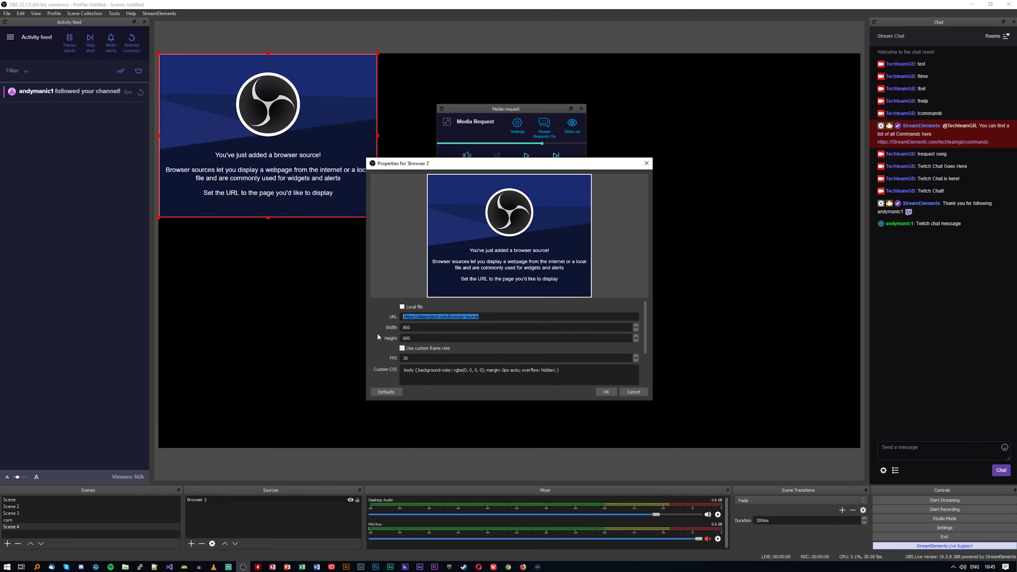
Set the browser source size to 1920 by 1080 and confirm.
{"action": "type", "text": "1920"}
{"action": "key", "text": "Tab"}
{"action": "type", "text": "1080"}
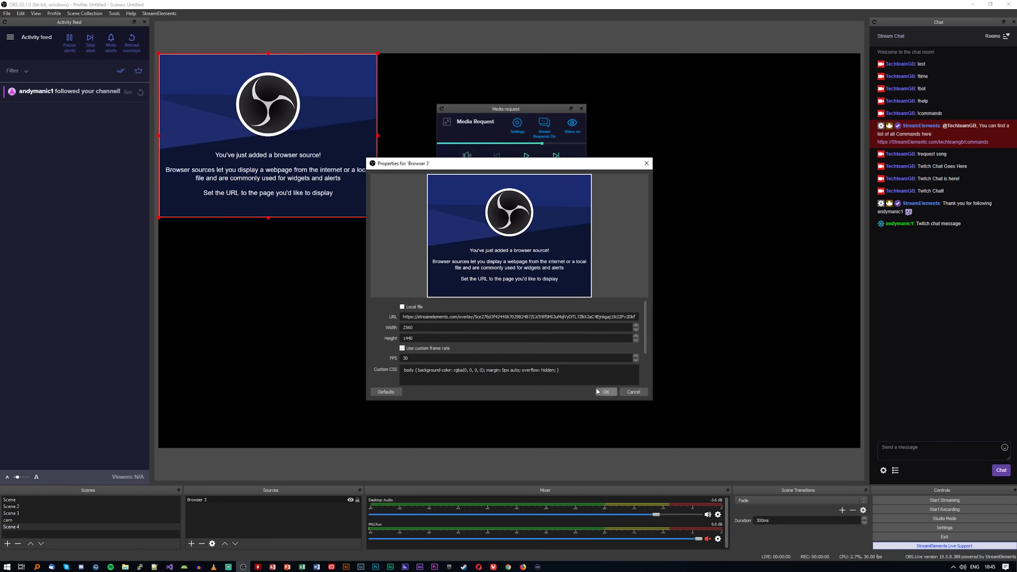
{"action": "left_click", "coordinate": [606, 392]}
Dock the Media request window and check the Sources add menu and browser source options.
{"action": "double_click", "coordinate": [484, 114]}
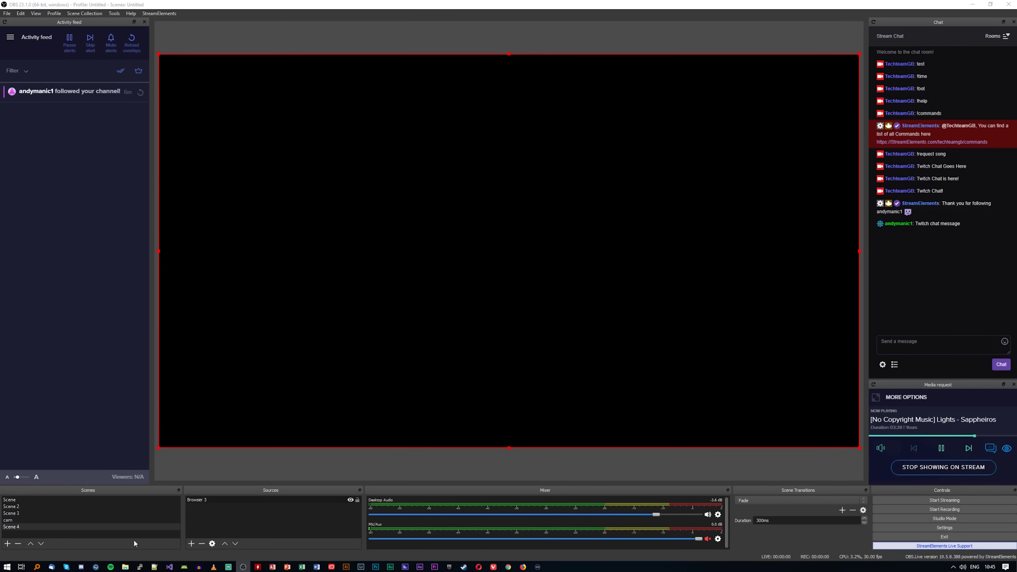
{"action": "left_click", "coordinate": [191, 544]}
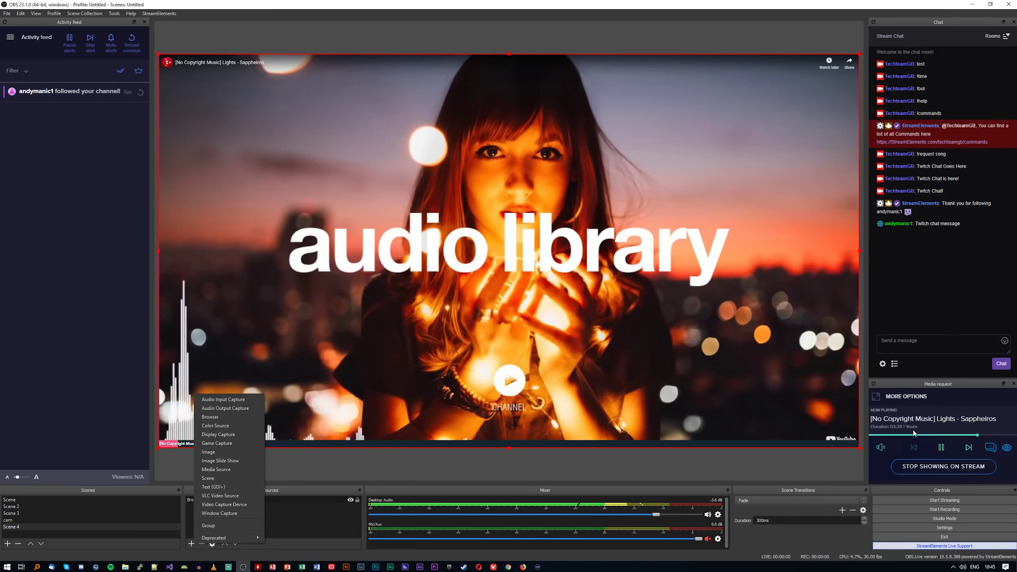
{"action": "left_click", "coordinate": [942, 449]}
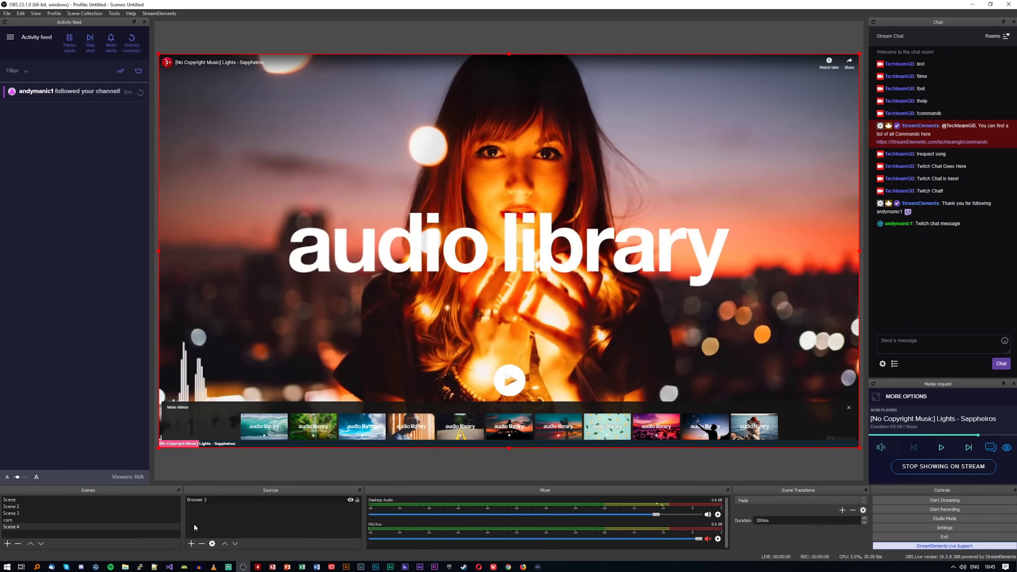
{"action": "right_click", "coordinate": [192, 537]}
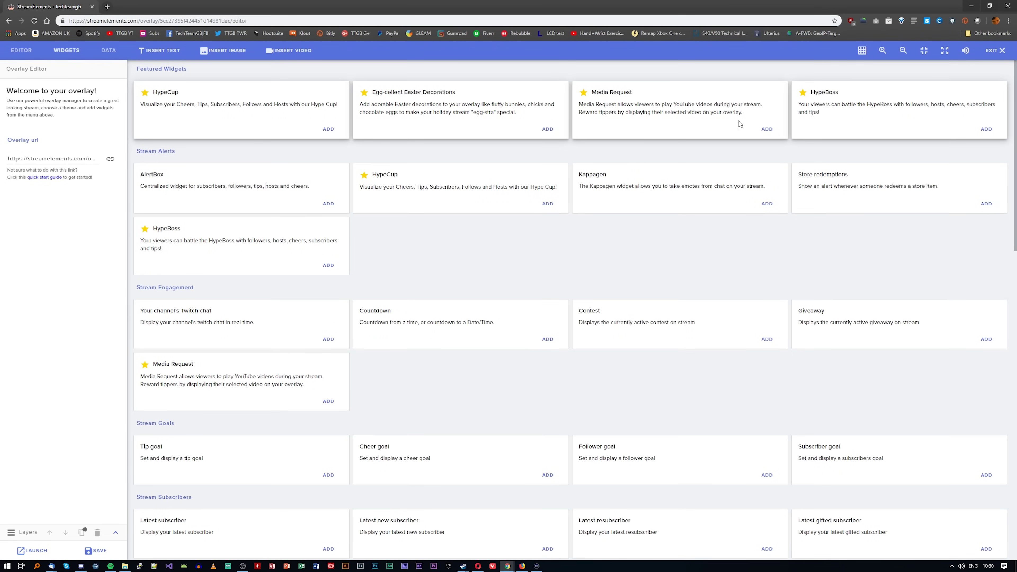
Add the Media Request widget card from the Widgets gallery.
{"action": "left_click", "coordinate": [767, 129]}
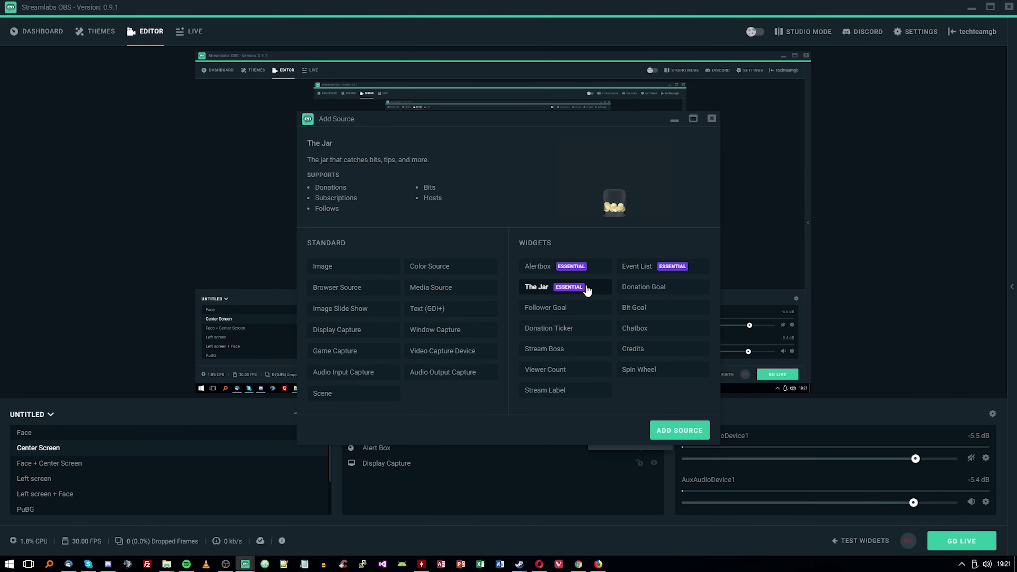
Preview the Donation Goal, Follower Goal, Bit Goal, Donation Ticker and Chatbox widgets.
{"action": "left_click", "coordinate": [644, 287]}
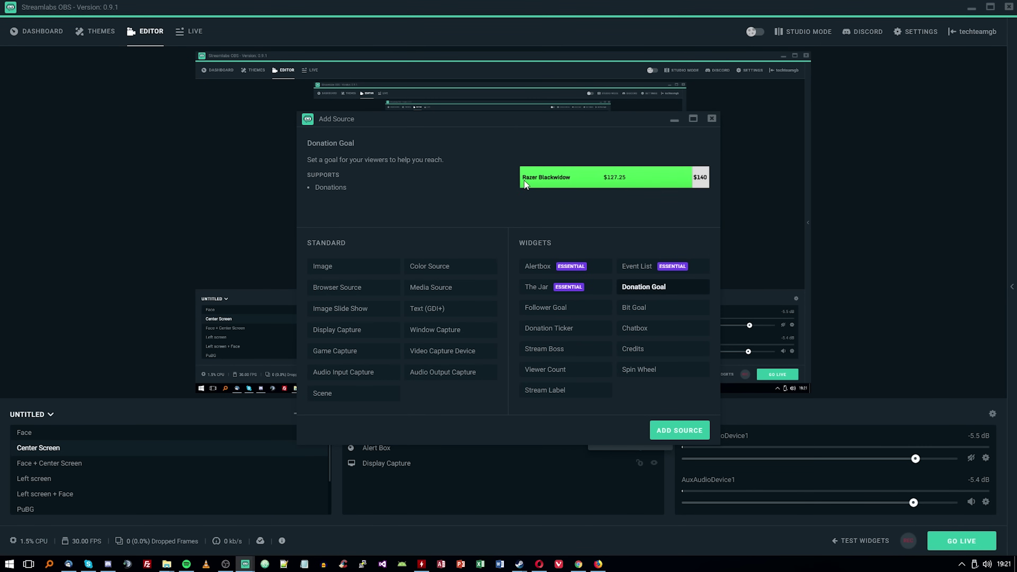
{"action": "left_click", "coordinate": [562, 317]}
{"action": "left_click", "coordinate": [646, 311]}
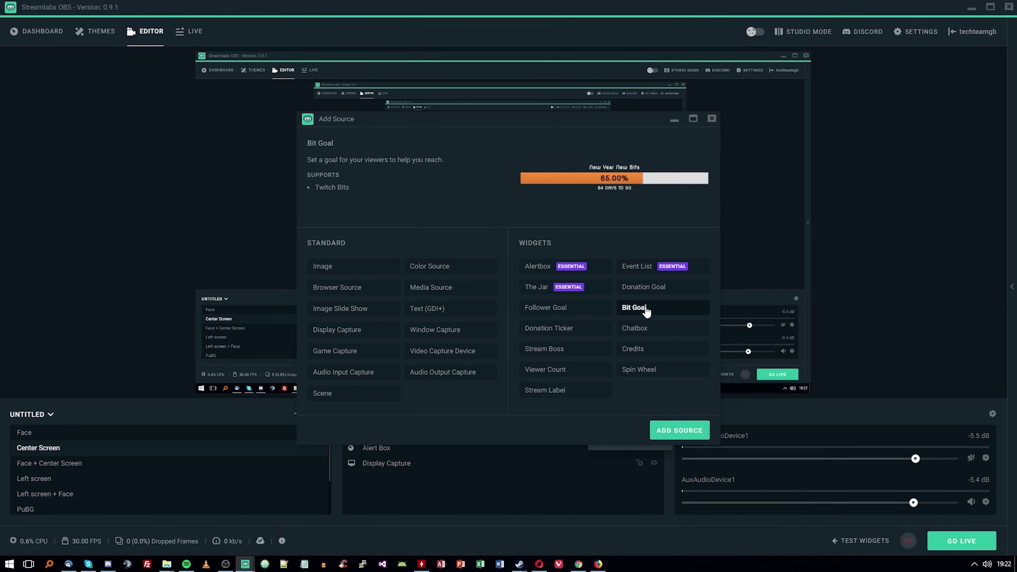
{"action": "left_click", "coordinate": [565, 337]}
{"action": "left_click", "coordinate": [629, 324]}
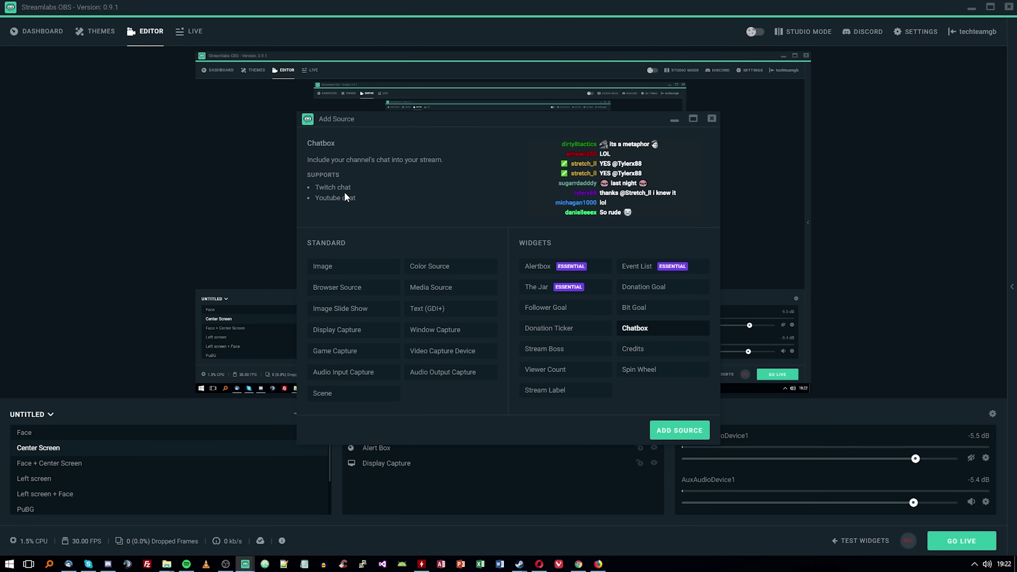
Preview Stream Boss, Credits, Viewer Count, Spin Wheel and Stream Label; move webcam group top-left.
{"action": "left_click", "coordinate": [563, 351]}
{"action": "left_click", "coordinate": [648, 352]}
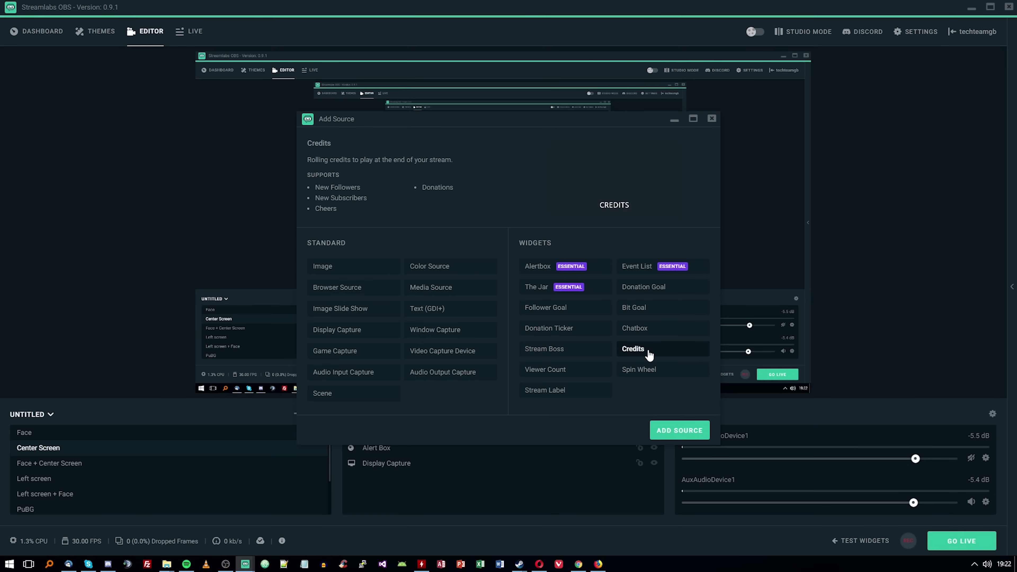
{"action": "left_click", "coordinate": [574, 375]}
{"action": "left_click", "coordinate": [641, 371]}
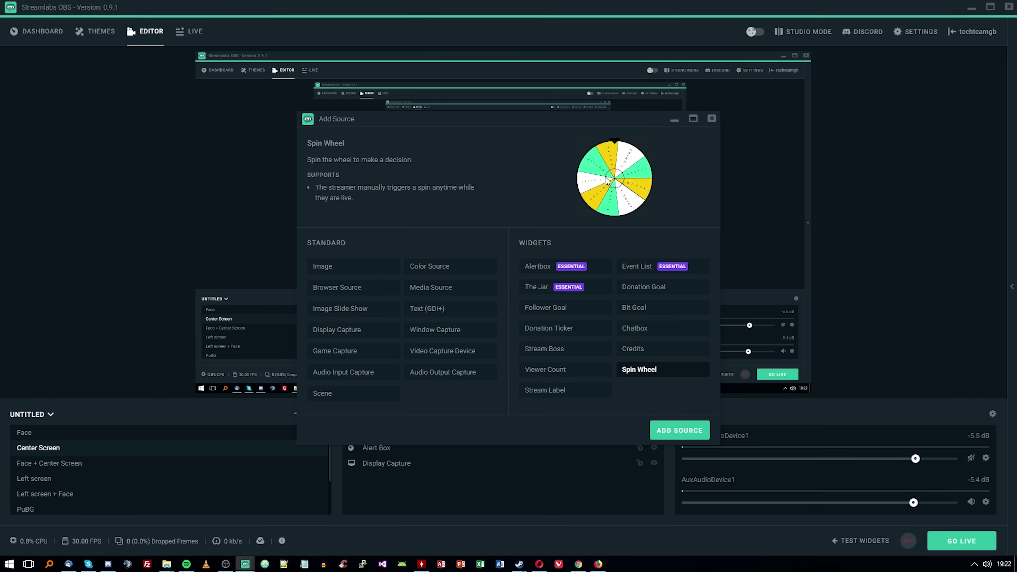
{"action": "left_click", "coordinate": [545, 390]}
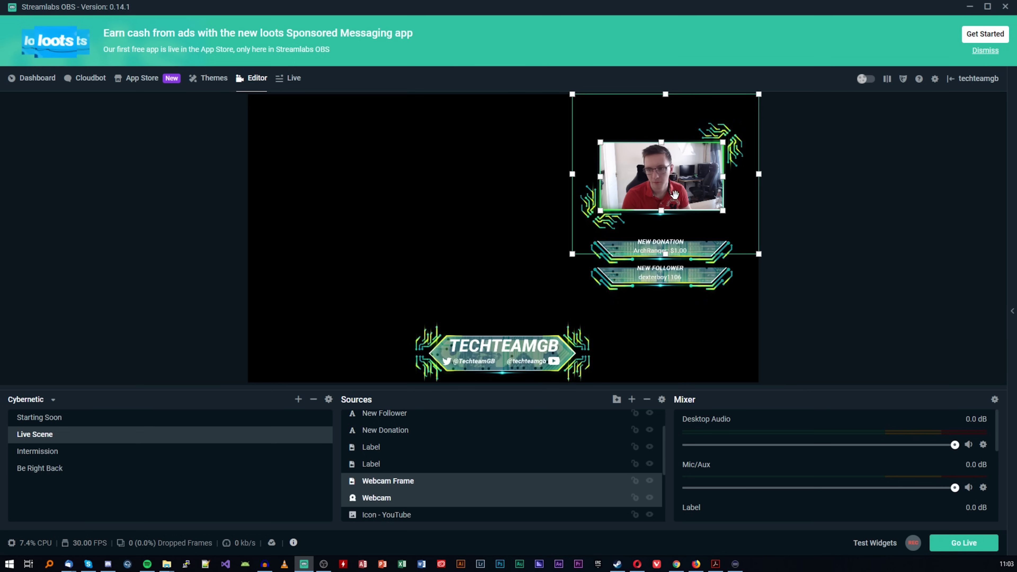
{"action": "left_click_drag", "start_coordinate": [674, 195], "coordinate": [331, 144]}
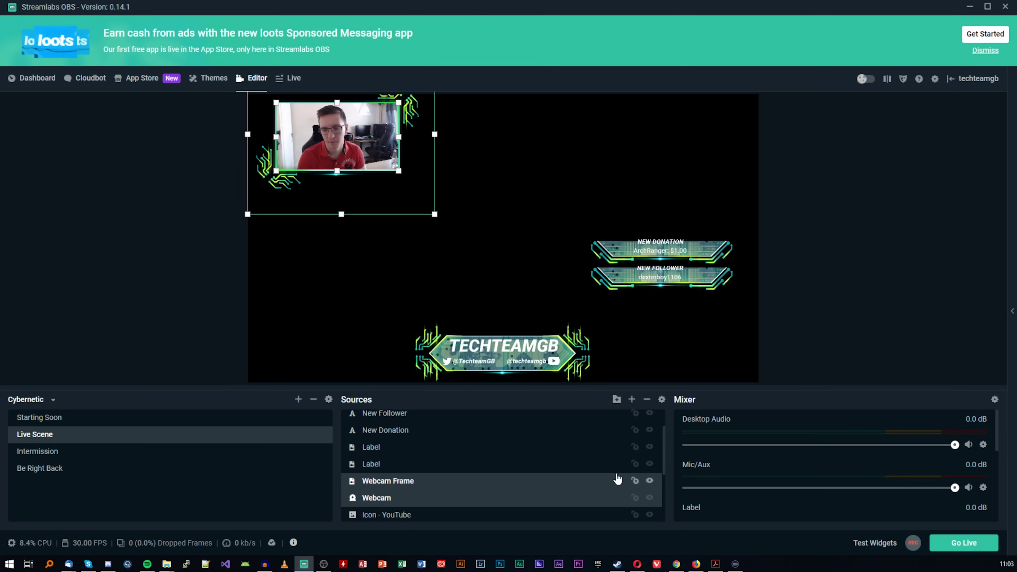
Select the donation/follower banner label and drag banners to new spots, snapping one top-left.
{"action": "left_click", "coordinate": [649, 464]}
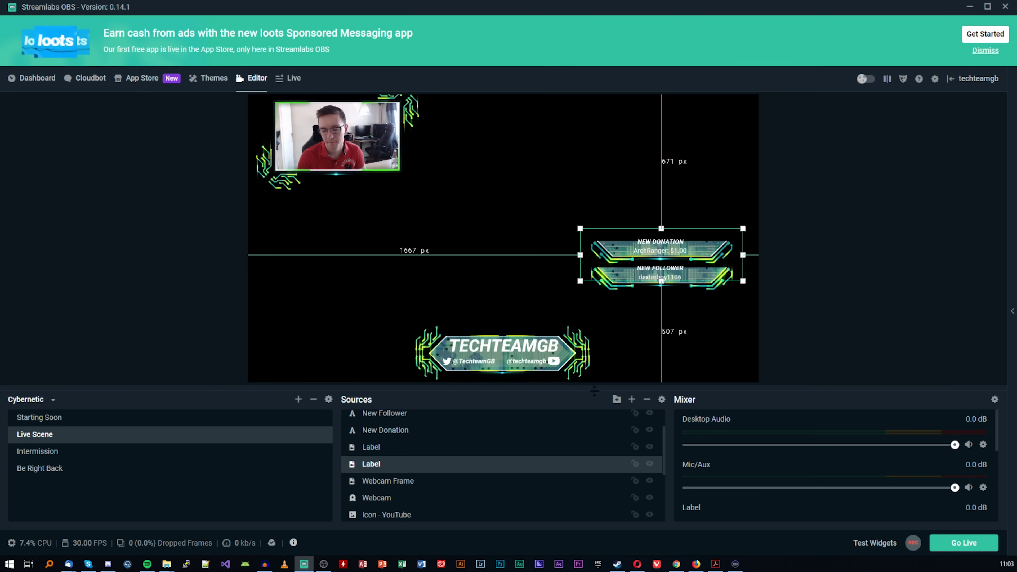
{"action": "scroll", "coordinate": [549, 497], "scroll_direction": "up", "scroll_amount": 2}
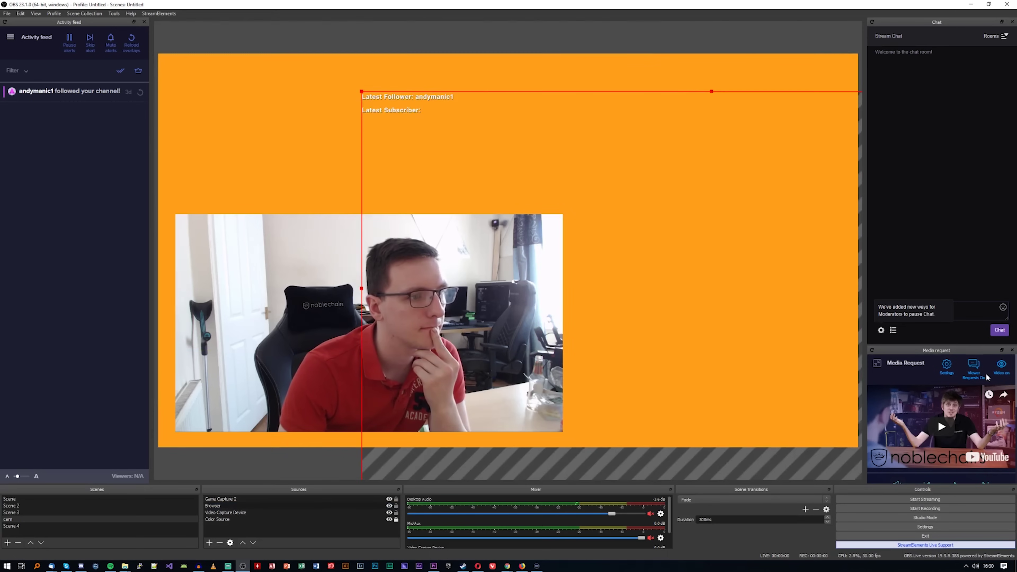
{"action": "left_click_drag", "start_coordinate": [986, 377], "coordinate": [779, 347]}
{"action": "left_click_drag", "start_coordinate": [260, 123], "coordinate": [252, 164]}
{"action": "left_click_drag", "start_coordinate": [211, 119], "coordinate": [209, 70]}
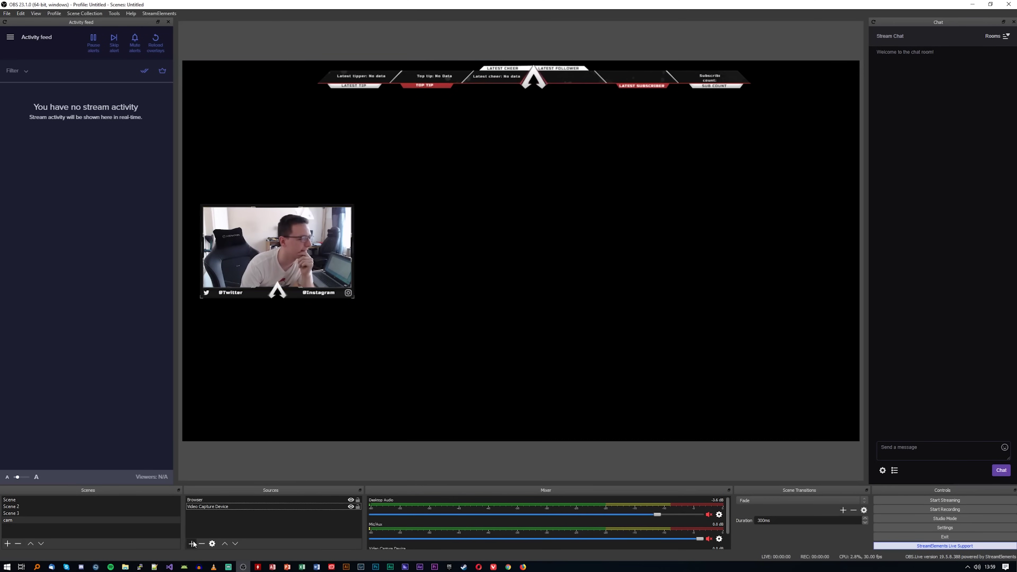
{"action": "left_click", "coordinate": [192, 544]}
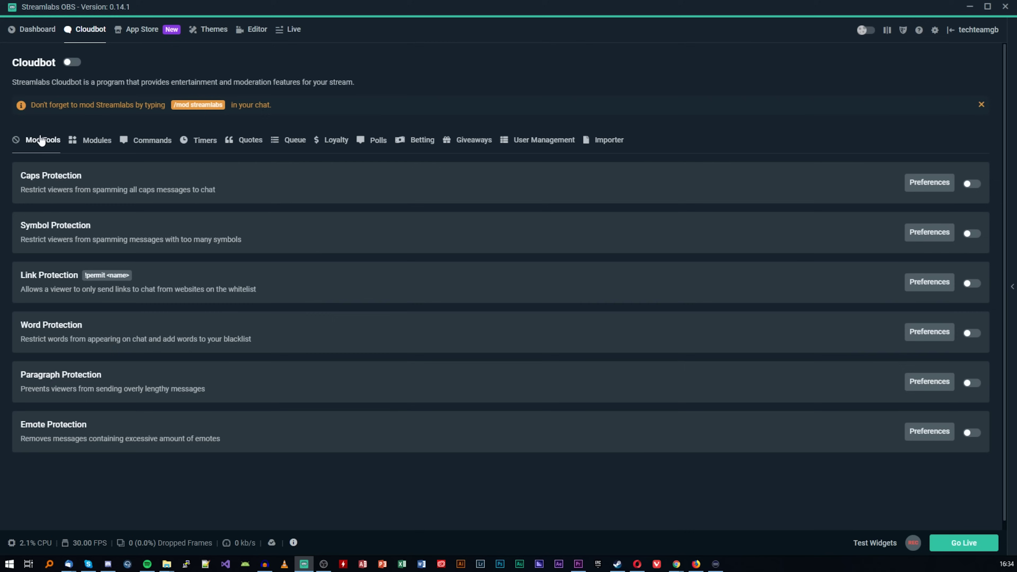
Open Cloudbot's custom commands, start a new command, then cancel it without saving.
{"action": "left_click", "coordinate": [97, 140]}
{"action": "scroll", "coordinate": [189, 193], "scroll_direction": "down", "scroll_amount": 2}
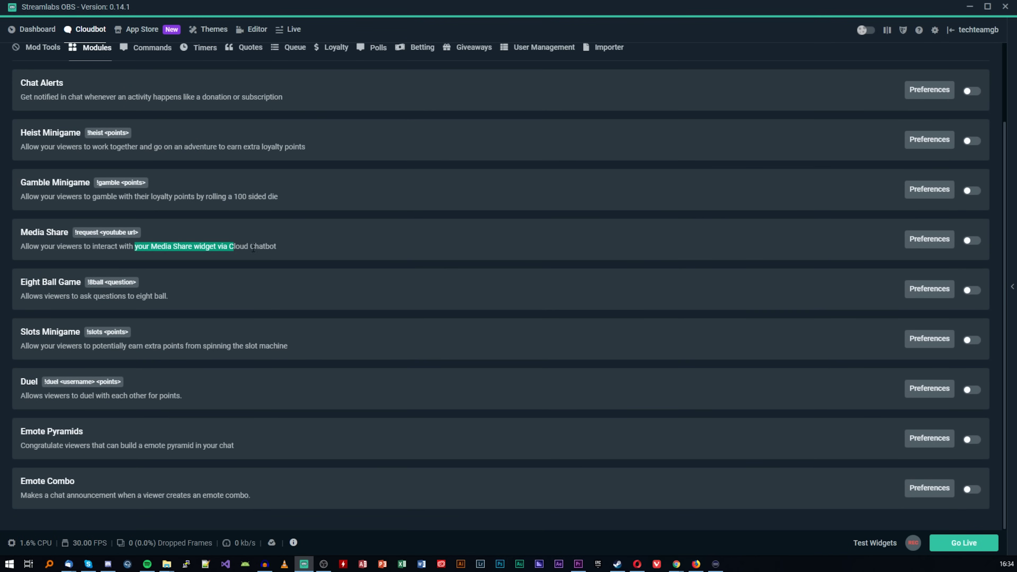
{"action": "scroll", "coordinate": [255, 244], "scroll_direction": "up", "scroll_amount": 2}
{"action": "left_click", "coordinate": [151, 141]}
{"action": "left_click", "coordinate": [960, 201]}
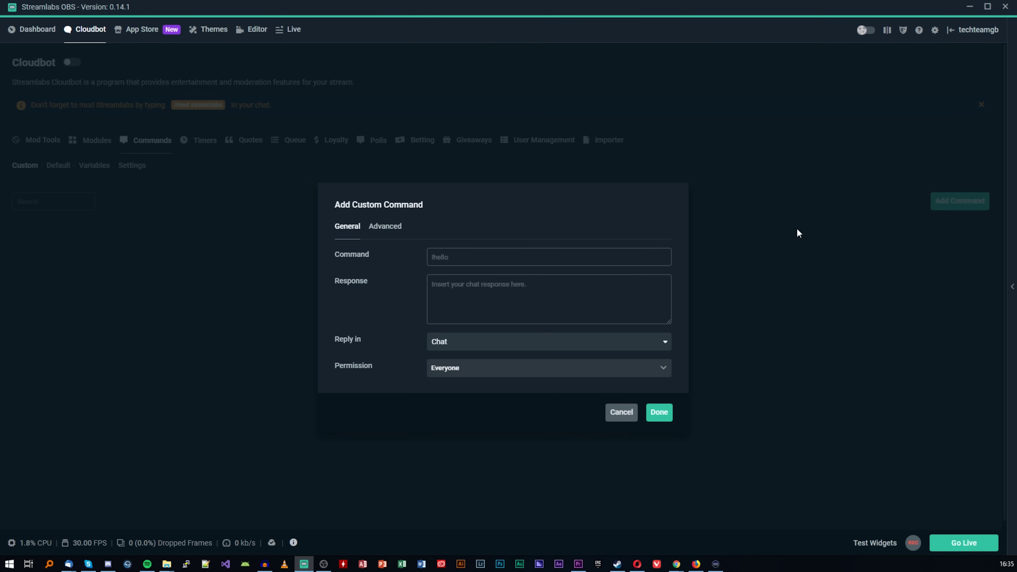
{"action": "left_click", "coordinate": [385, 227]}
{"action": "left_click", "coordinate": [621, 402]}
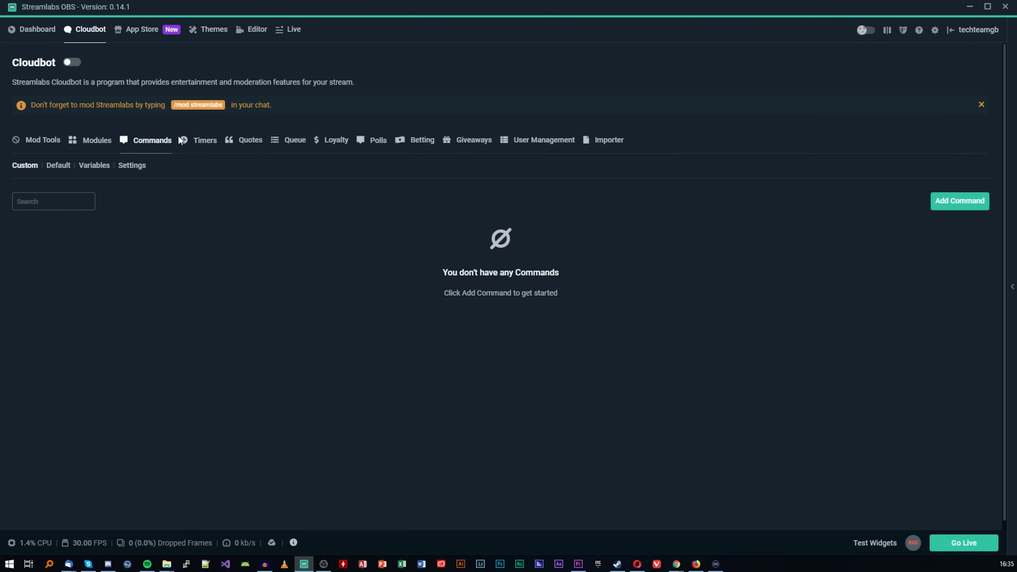
Browse the default commands, then the Timers, Quotes and Queue sections.
{"action": "left_click", "coordinate": [58, 165]}
{"action": "scroll", "coordinate": [206, 199], "scroll_direction": "down", "scroll_amount": 12}
{"action": "scroll", "coordinate": [205, 199], "scroll_direction": "down", "scroll_amount": 10}
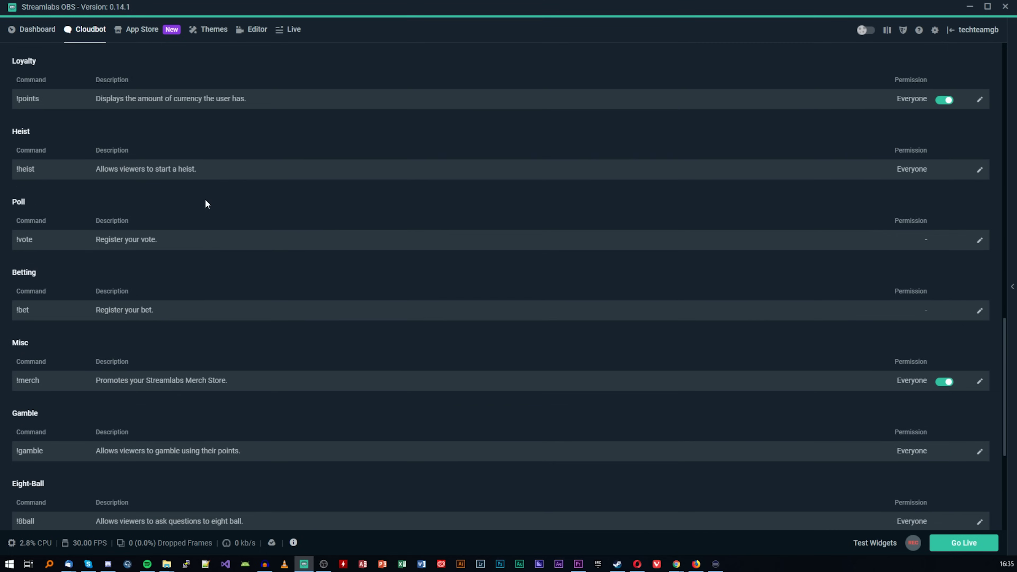
{"action": "scroll", "coordinate": [205, 199], "scroll_direction": "up", "scroll_amount": 20}
{"action": "left_click", "coordinate": [199, 140]}
{"action": "left_click", "coordinate": [241, 149]}
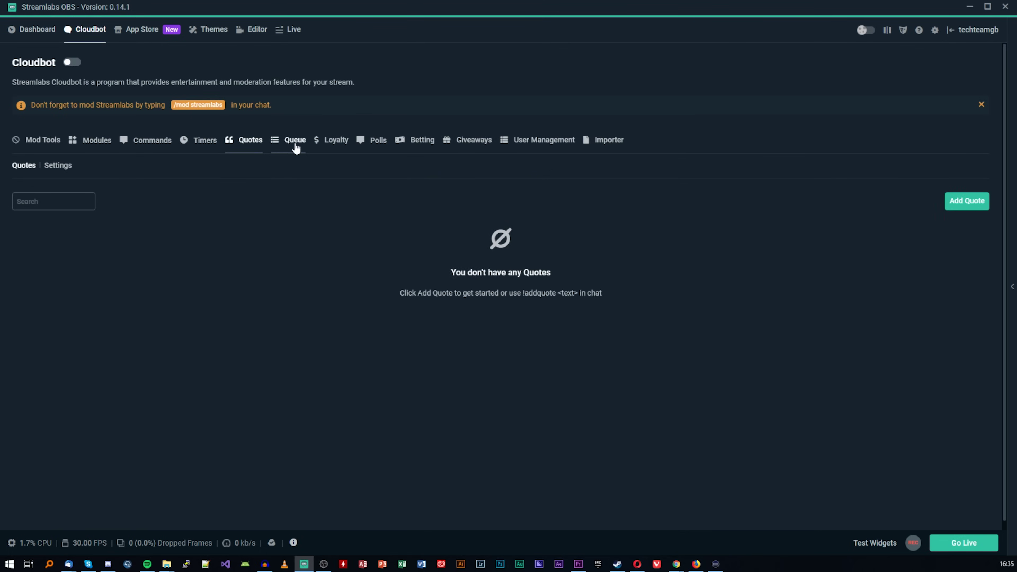
{"action": "left_click", "coordinate": [295, 144]}
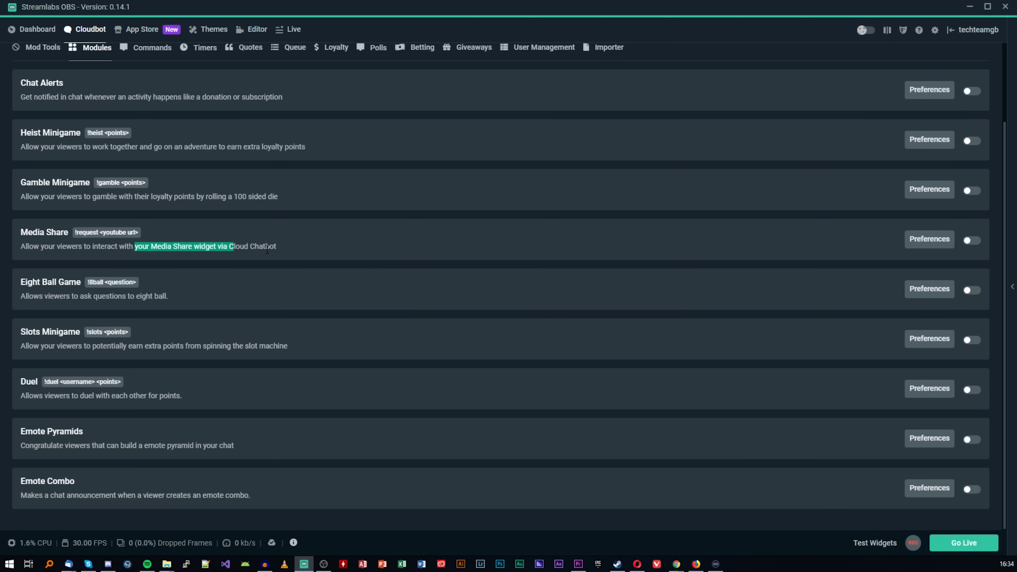
Return to the custom commands list and scroll through its Media Share and Super Chat entries.
{"action": "left_click", "coordinate": [201, 237]}
{"action": "scroll", "coordinate": [186, 231], "scroll_direction": "up", "scroll_amount": 3}
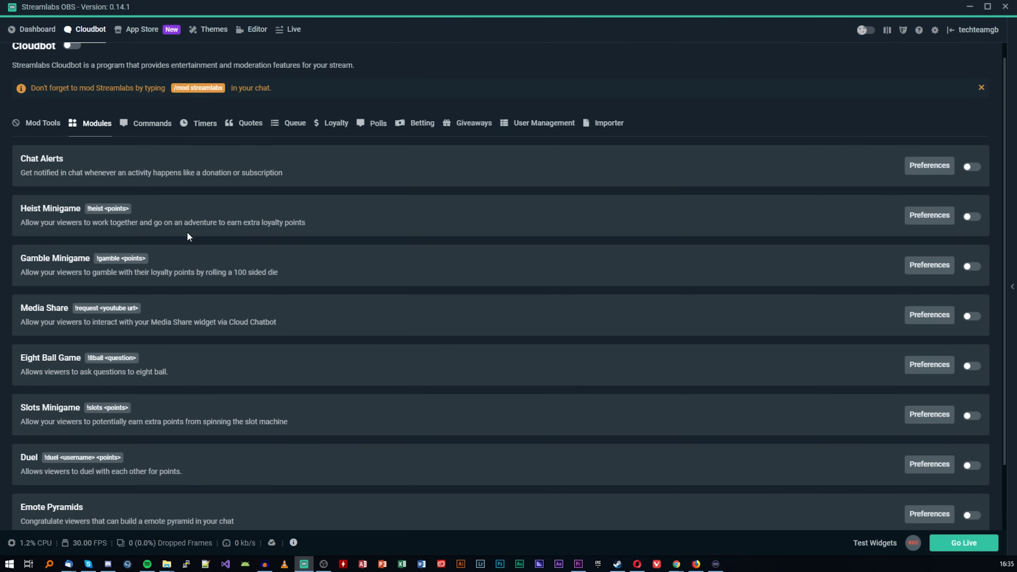
{"action": "left_click", "coordinate": [150, 149]}
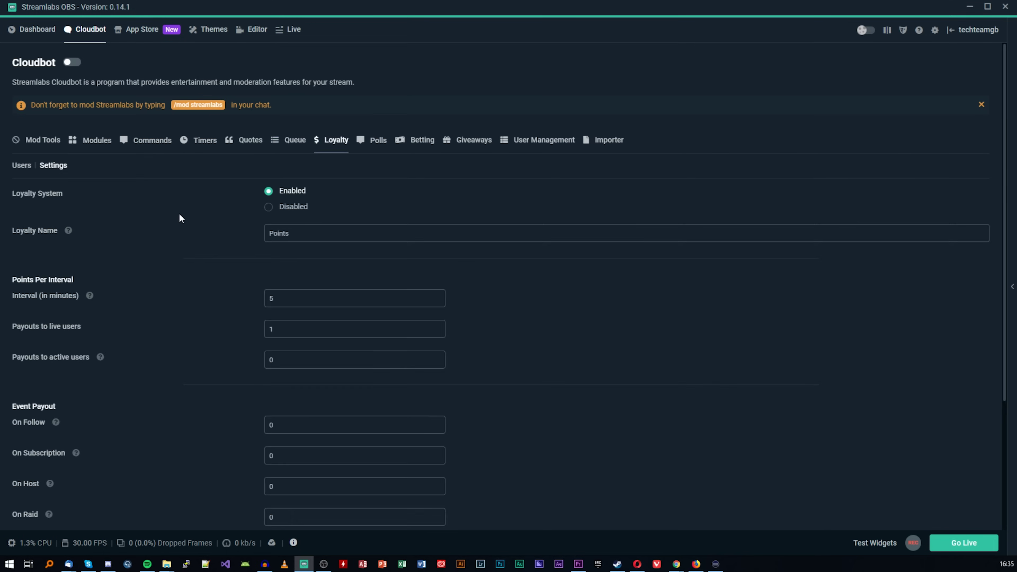
{"action": "scroll", "coordinate": [179, 213], "scroll_direction": "down", "scroll_amount": 5}
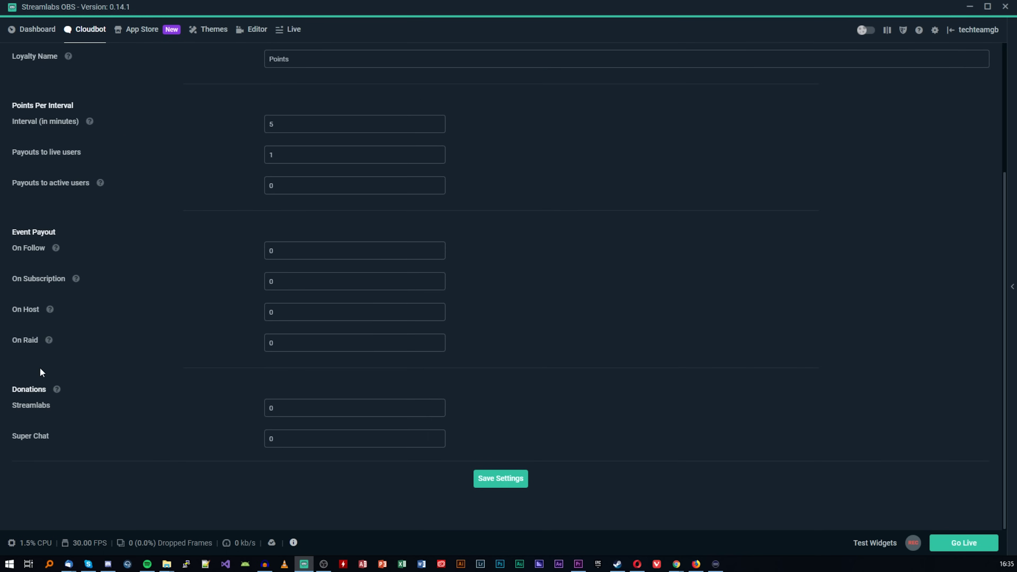
{"action": "left_click", "coordinate": [74, 438]}
{"action": "scroll", "coordinate": [84, 406], "scroll_direction": "up", "scroll_amount": 1}
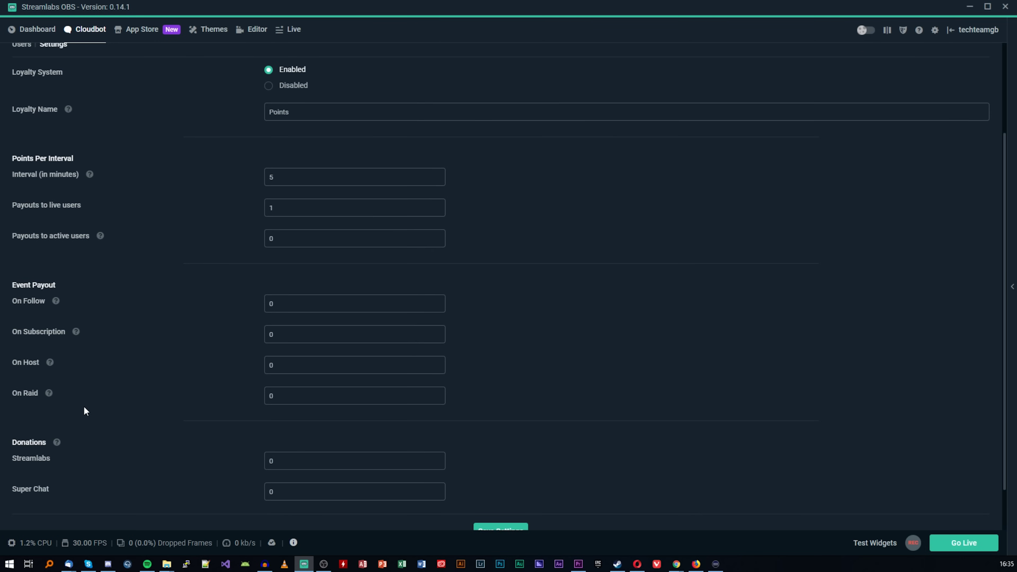
{"action": "scroll", "coordinate": [84, 408], "scroll_direction": "up", "scroll_amount": 3}
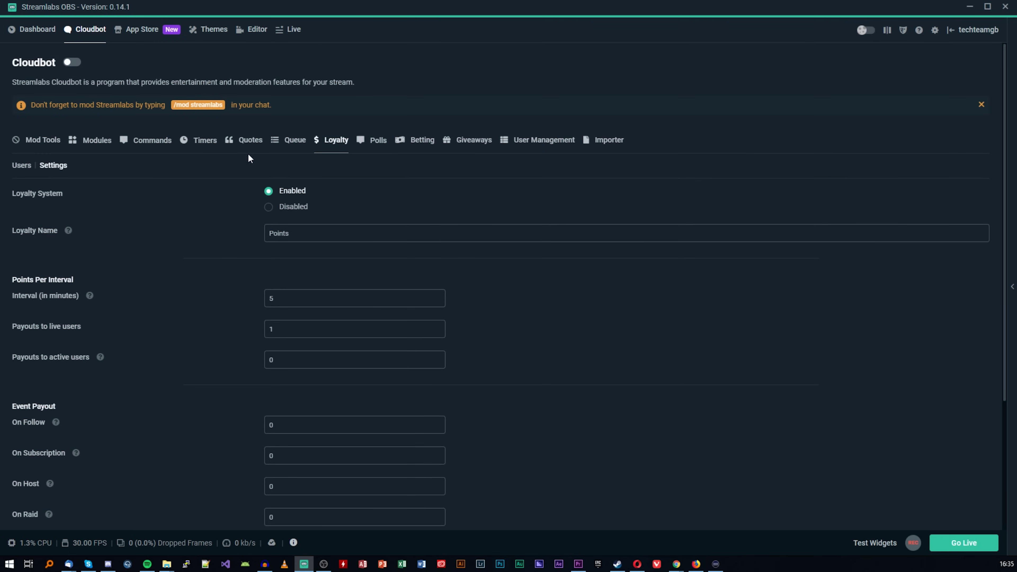
View the Polls, Betting, Giveaways and user management sections.
{"action": "left_click", "coordinate": [372, 144]}
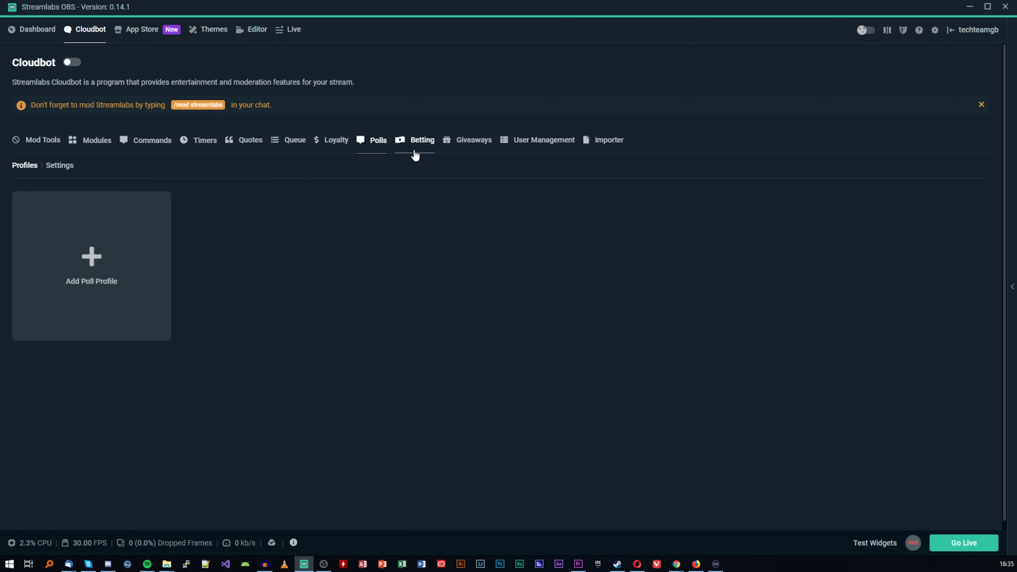
{"action": "left_click", "coordinate": [411, 152]}
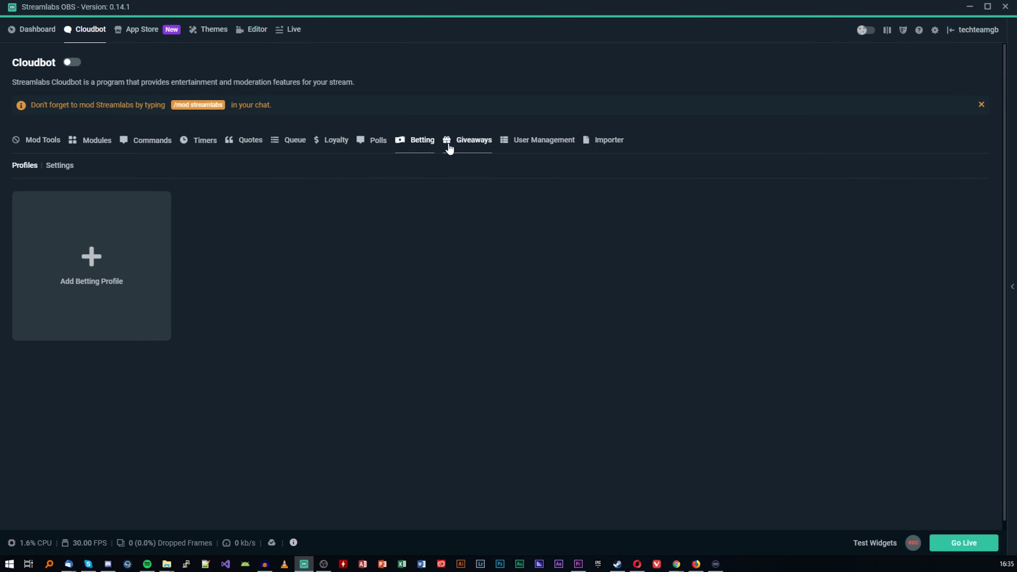
{"action": "left_click", "coordinate": [463, 147]}
{"action": "left_click", "coordinate": [540, 140]}
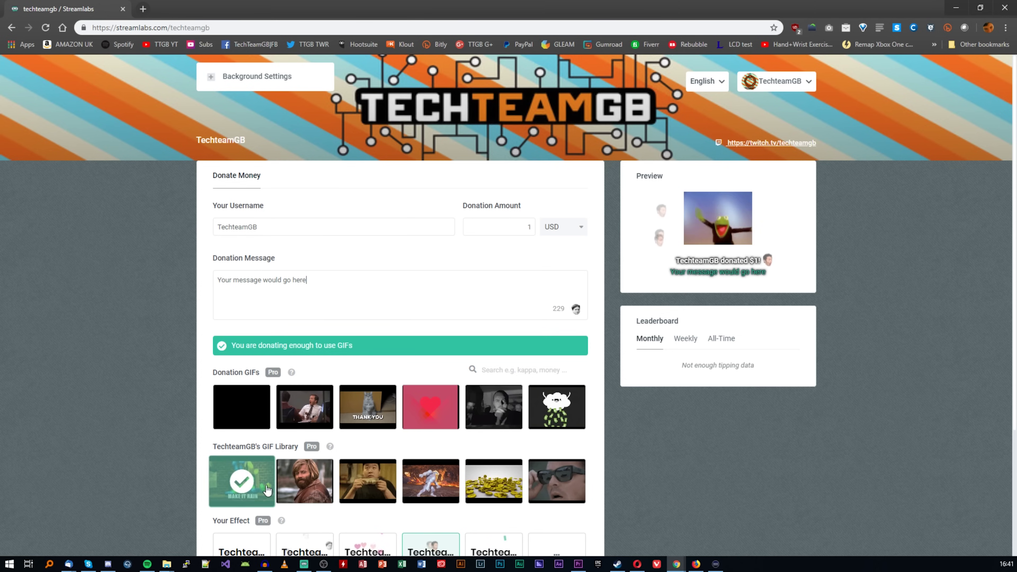
Choose the bearded-man GIF from the GIF Library as the donation GIF.
{"action": "left_click", "coordinate": [291, 486]}
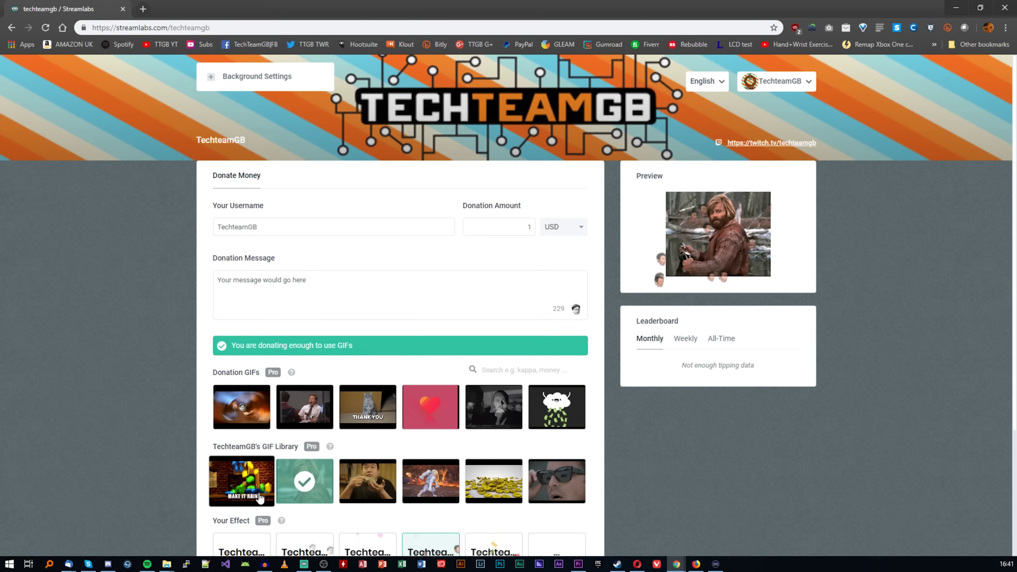
{"action": "scroll", "coordinate": [280, 481], "scroll_direction": "down", "scroll_amount": 1}
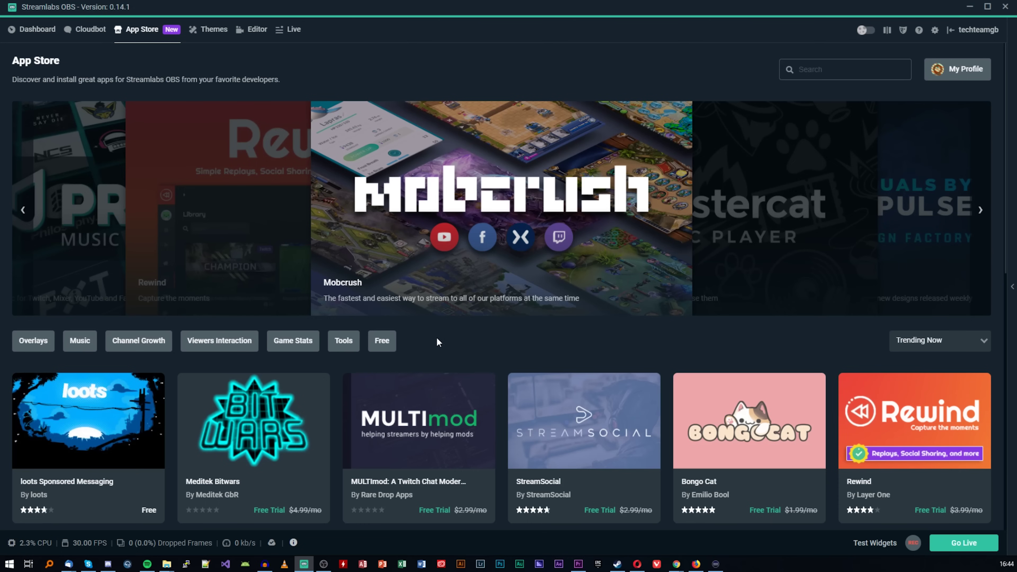
Filter the App Store to Music and open the Pretzel Rocks Music Player page ($4.99/month).
{"action": "scroll", "coordinate": [450, 317], "scroll_direction": "down", "scroll_amount": 9}
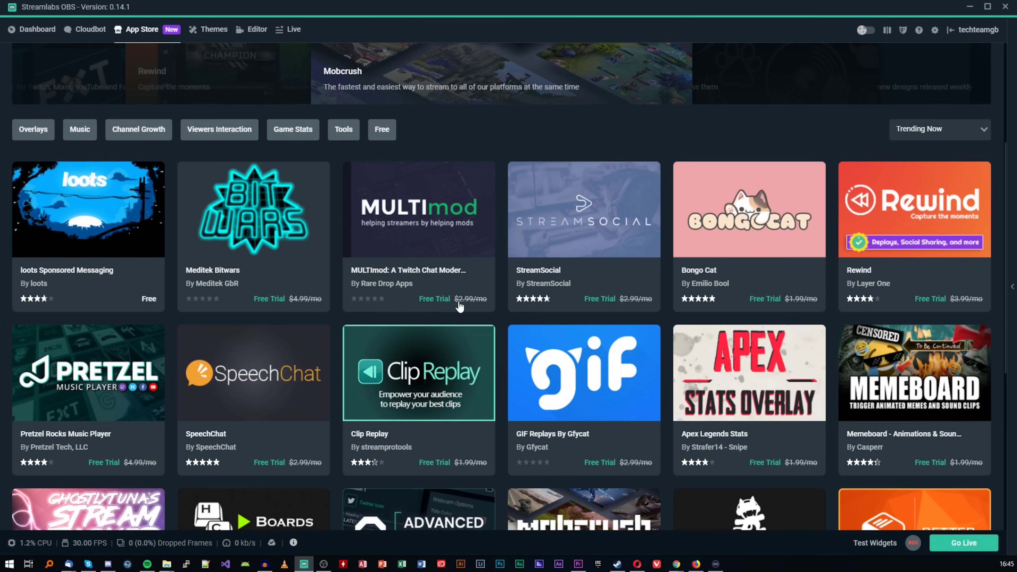
{"action": "scroll", "coordinate": [463, 304], "scroll_direction": "down", "scroll_amount": 5}
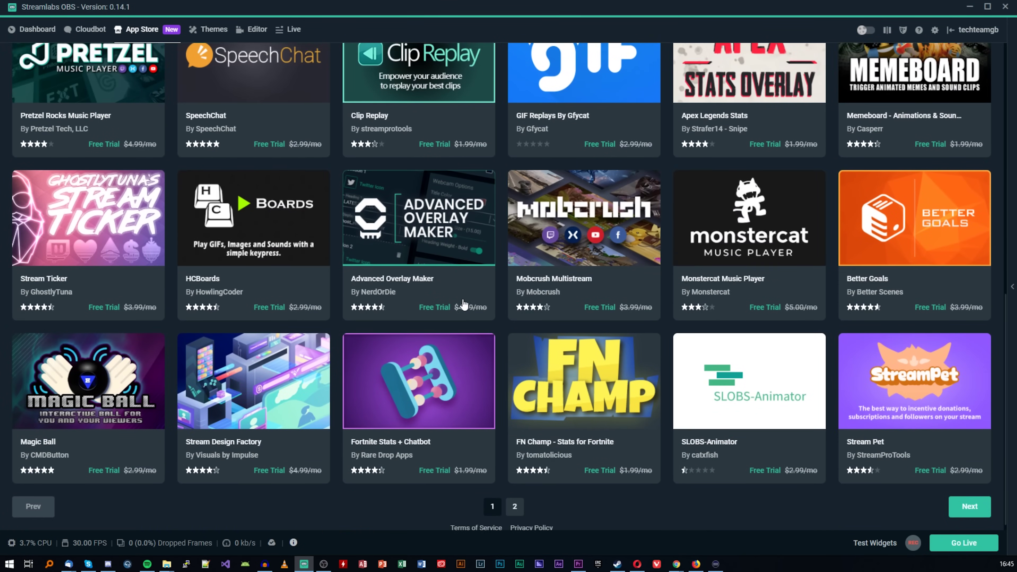
{"action": "scroll", "coordinate": [464, 305], "scroll_direction": "up", "scroll_amount": 5}
{"action": "scroll", "coordinate": [463, 305], "scroll_direction": "up", "scroll_amount": 1}
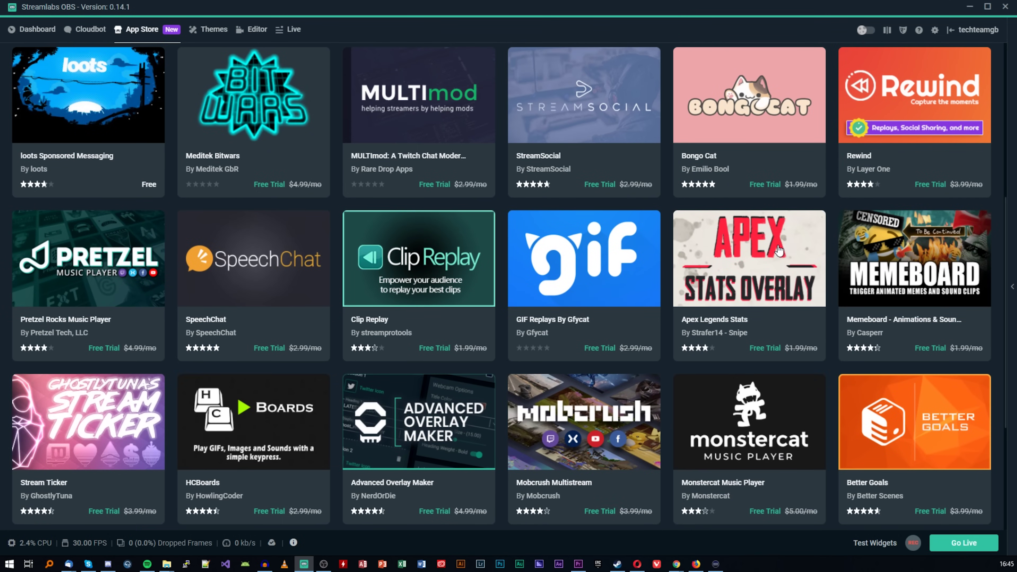
{"action": "scroll", "coordinate": [334, 227], "scroll_direction": "up", "scroll_amount": 4}
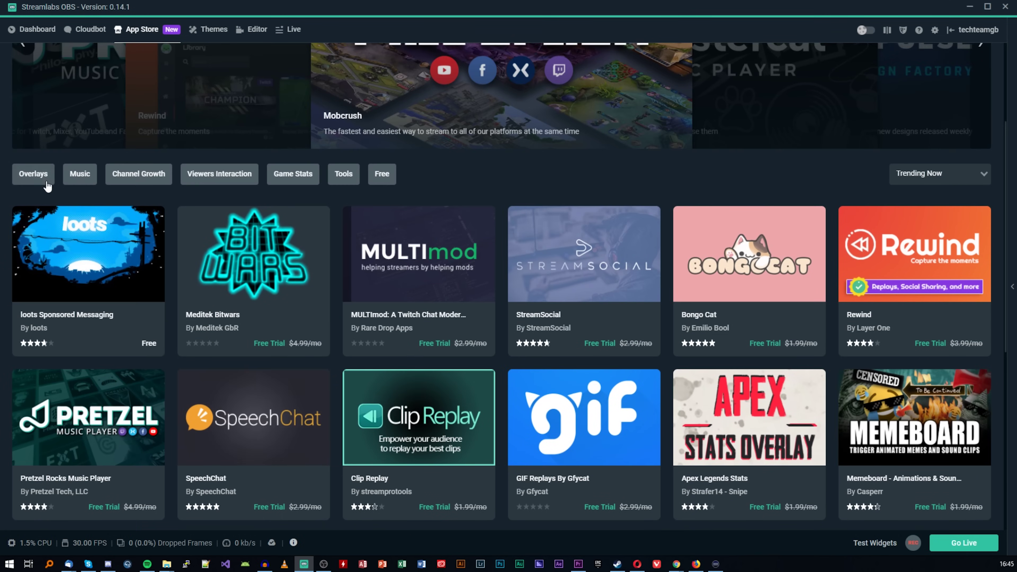
{"action": "left_click", "coordinate": [79, 174]}
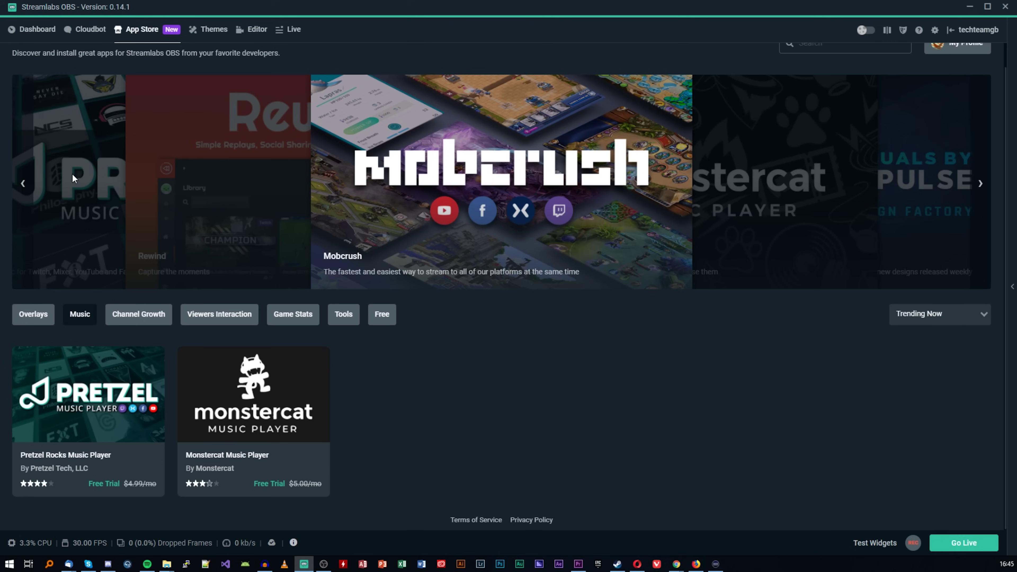
{"action": "left_click", "coordinate": [88, 409]}
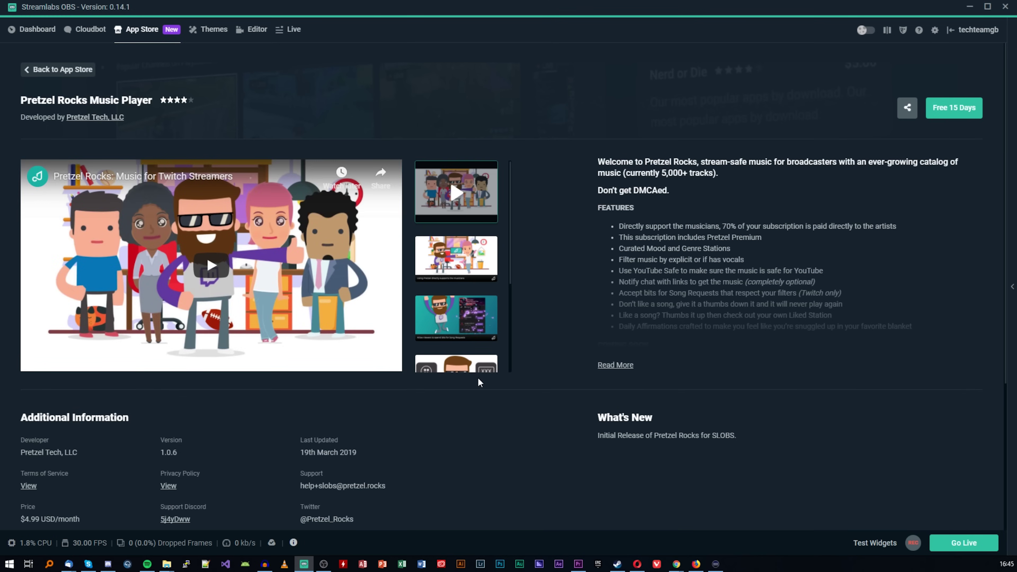
{"action": "scroll", "coordinate": [480, 382], "scroll_direction": "down", "scroll_amount": 5}
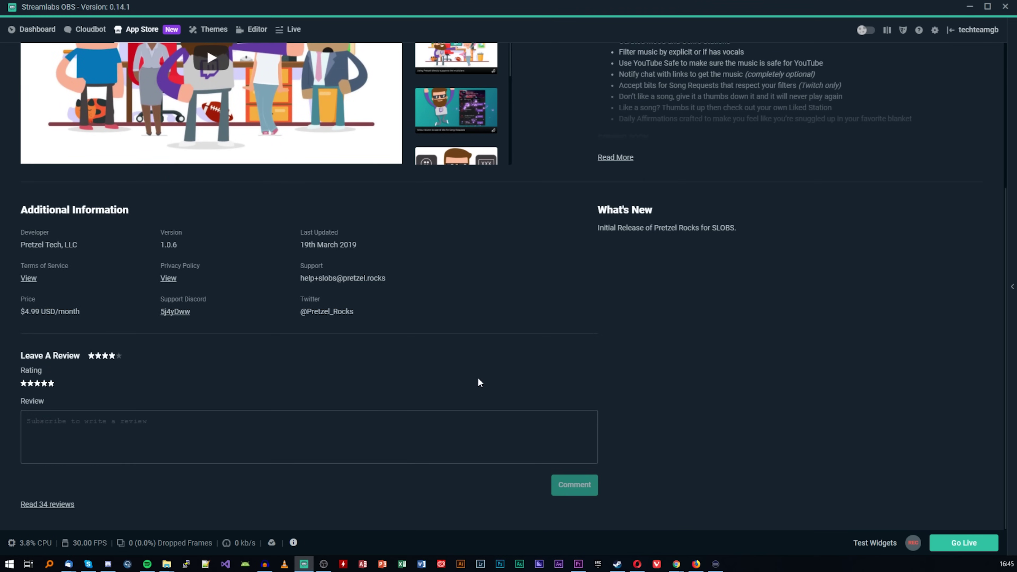
{"action": "scroll", "coordinate": [480, 382], "scroll_direction": "up", "scroll_amount": 5}
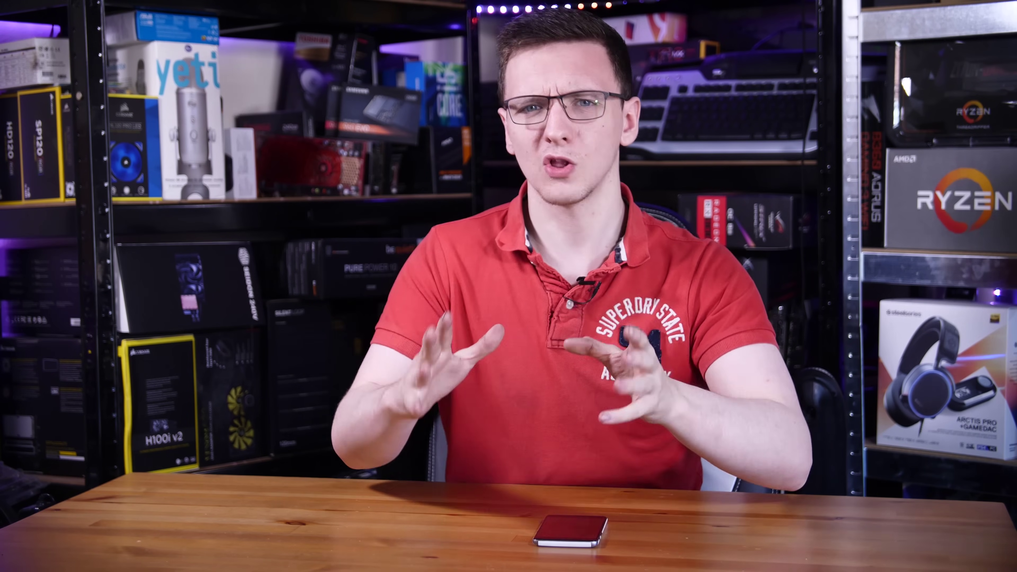